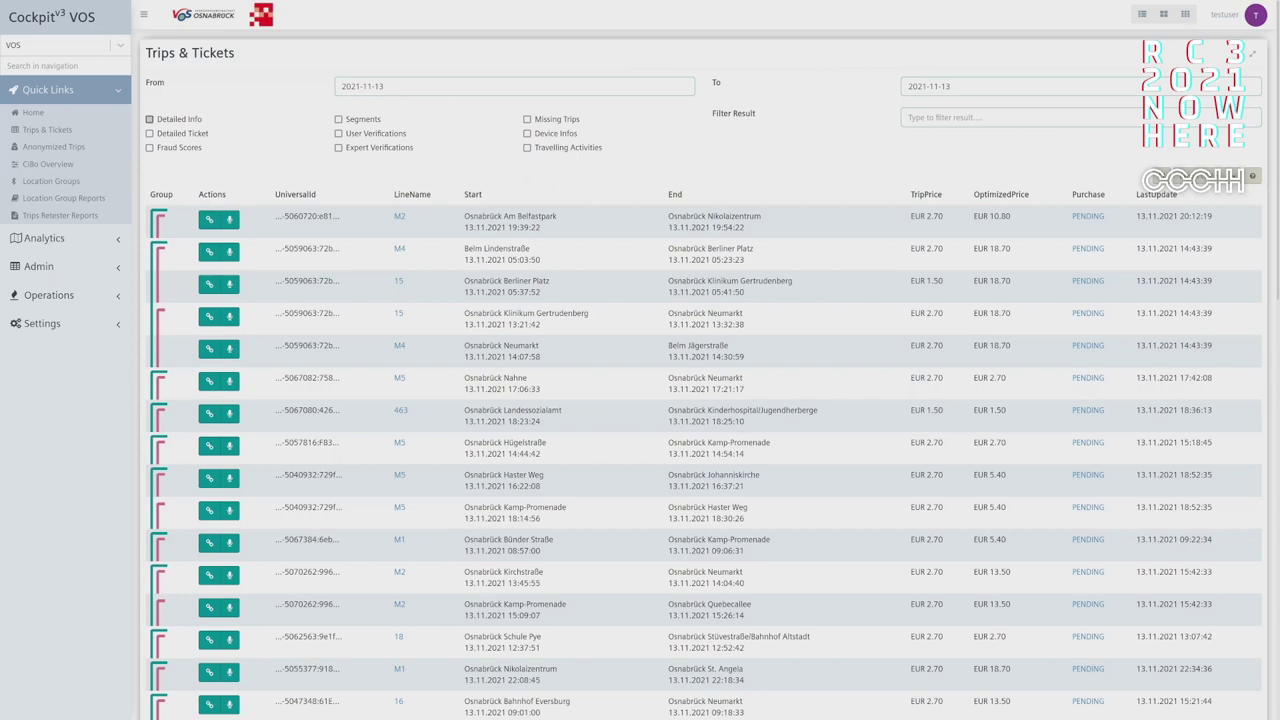
# - Enable Detailed Info and scroll right through the unoptimized versus optimized price and ticket columns
pyautogui.click(149, 119)
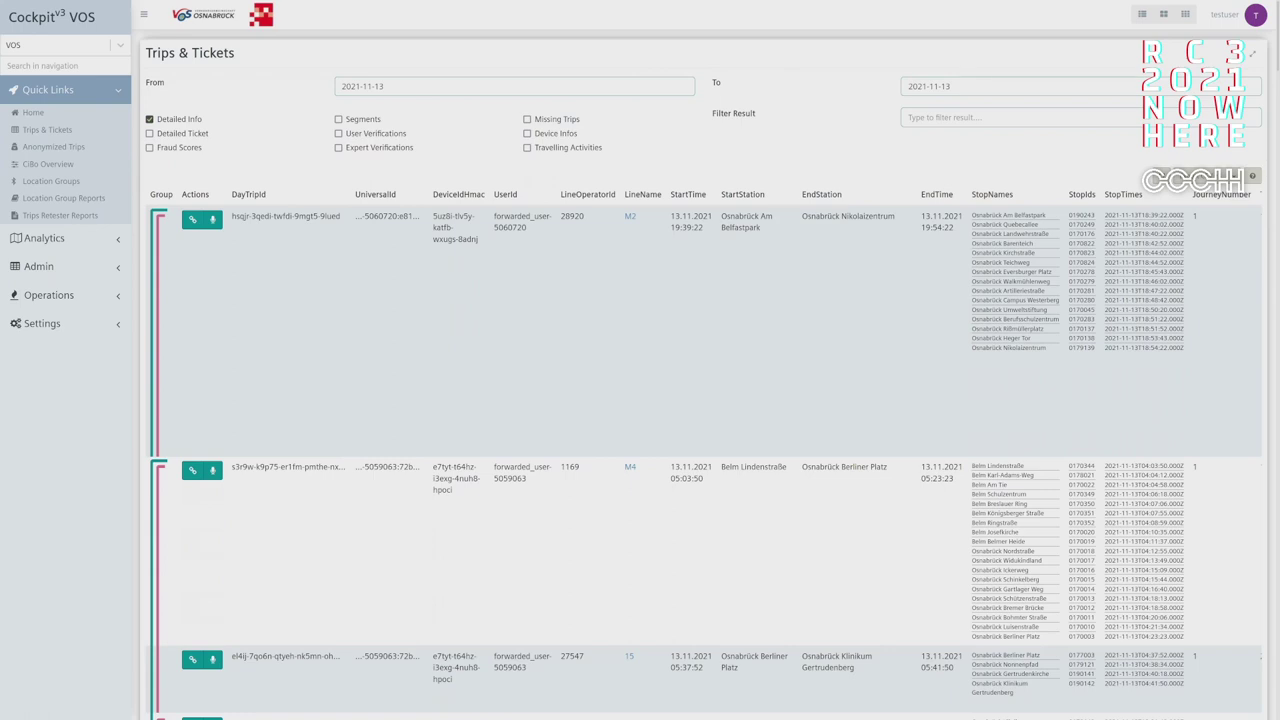
pyautogui.hscroll(10, 703, 455)
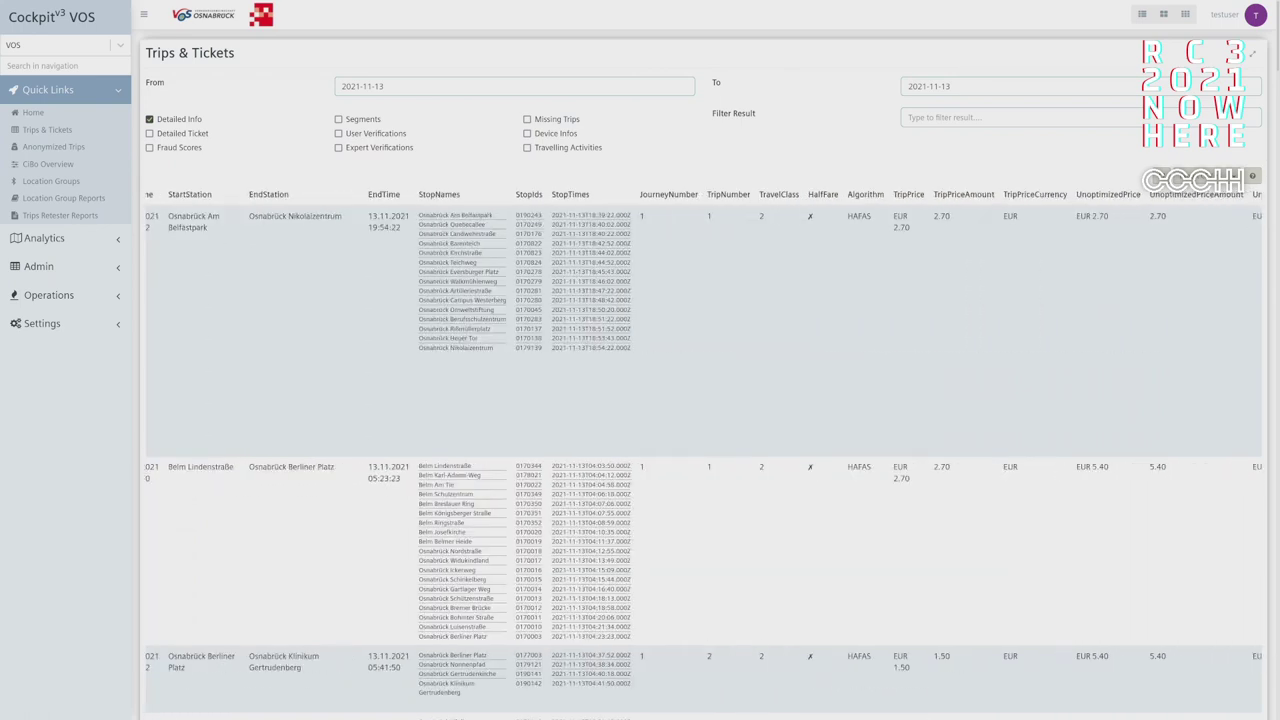
pyautogui.hscroll(1, 703, 443)
pyautogui.hscroll(7, 703, 443)
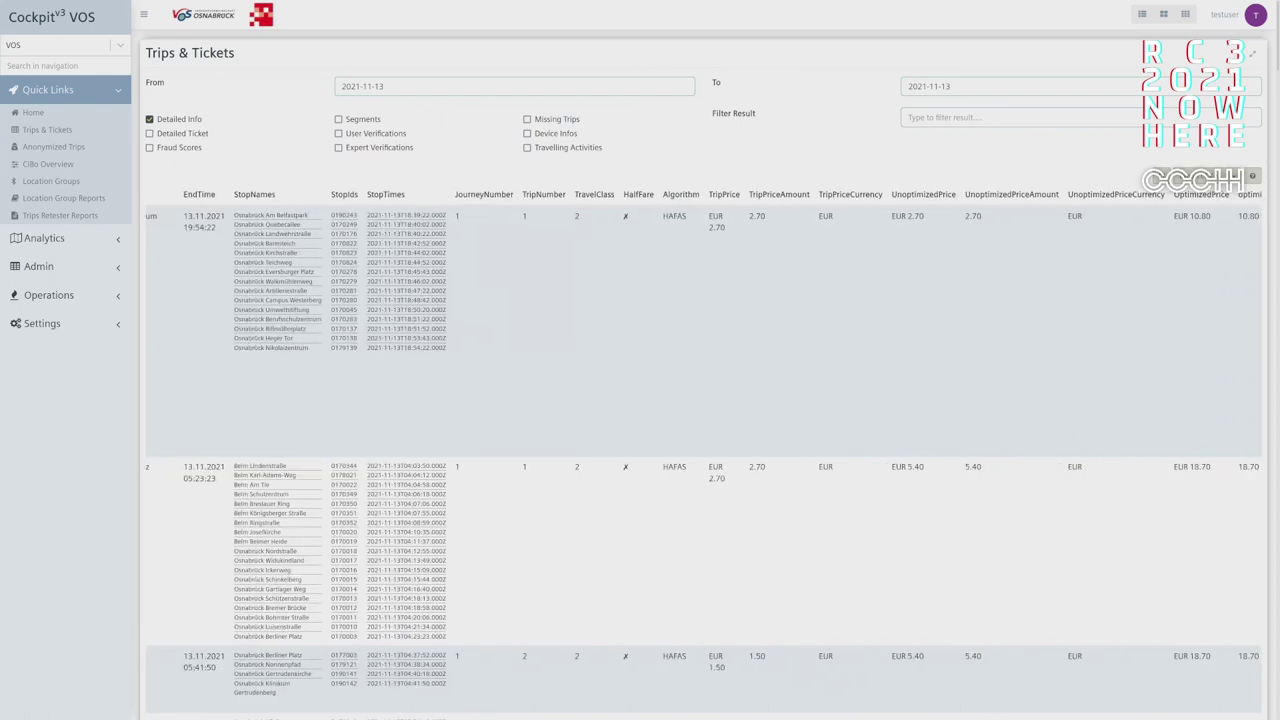
pyautogui.hscroll(1, 703, 443)
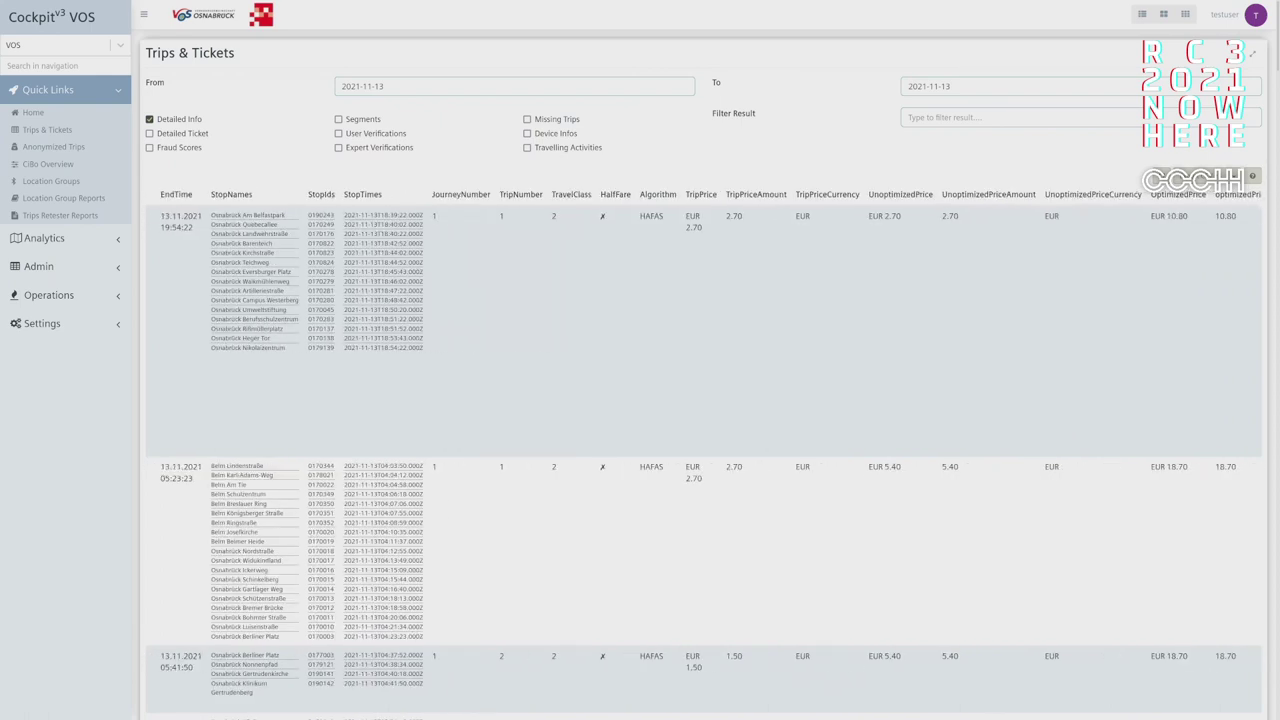
pyautogui.hscroll(19, 703, 443)
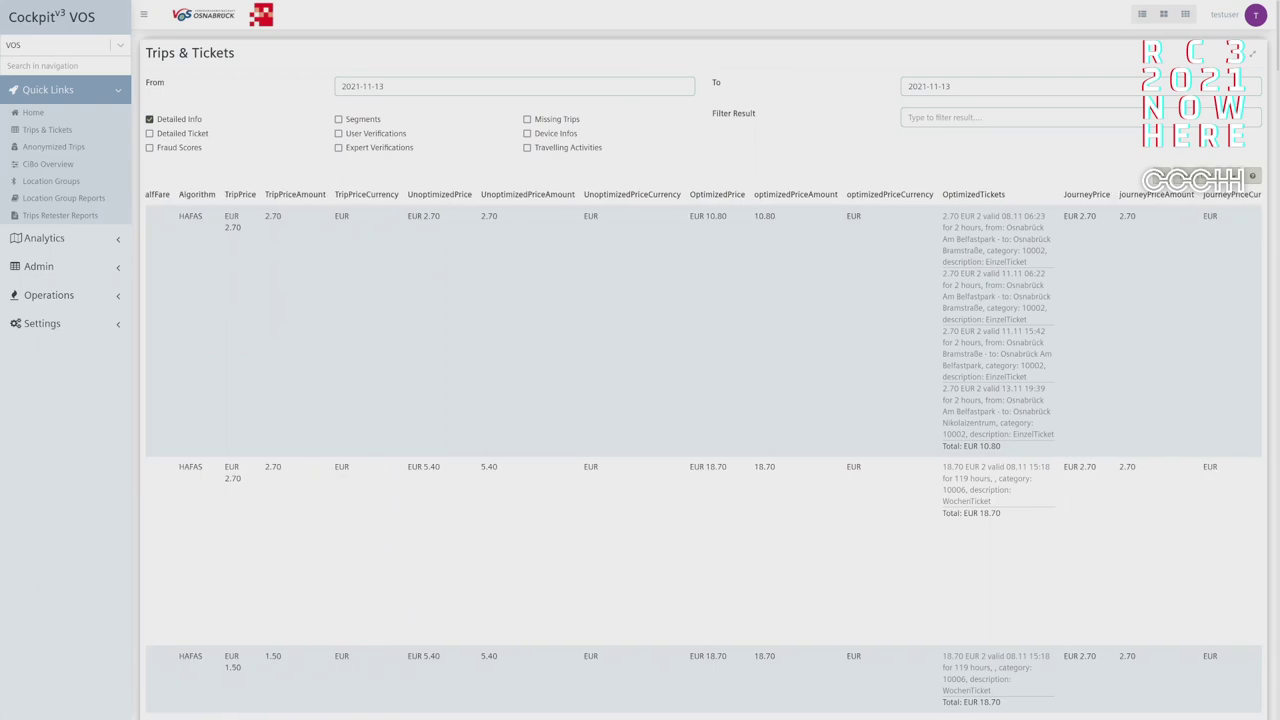
pyautogui.hscroll(1, 703, 443)
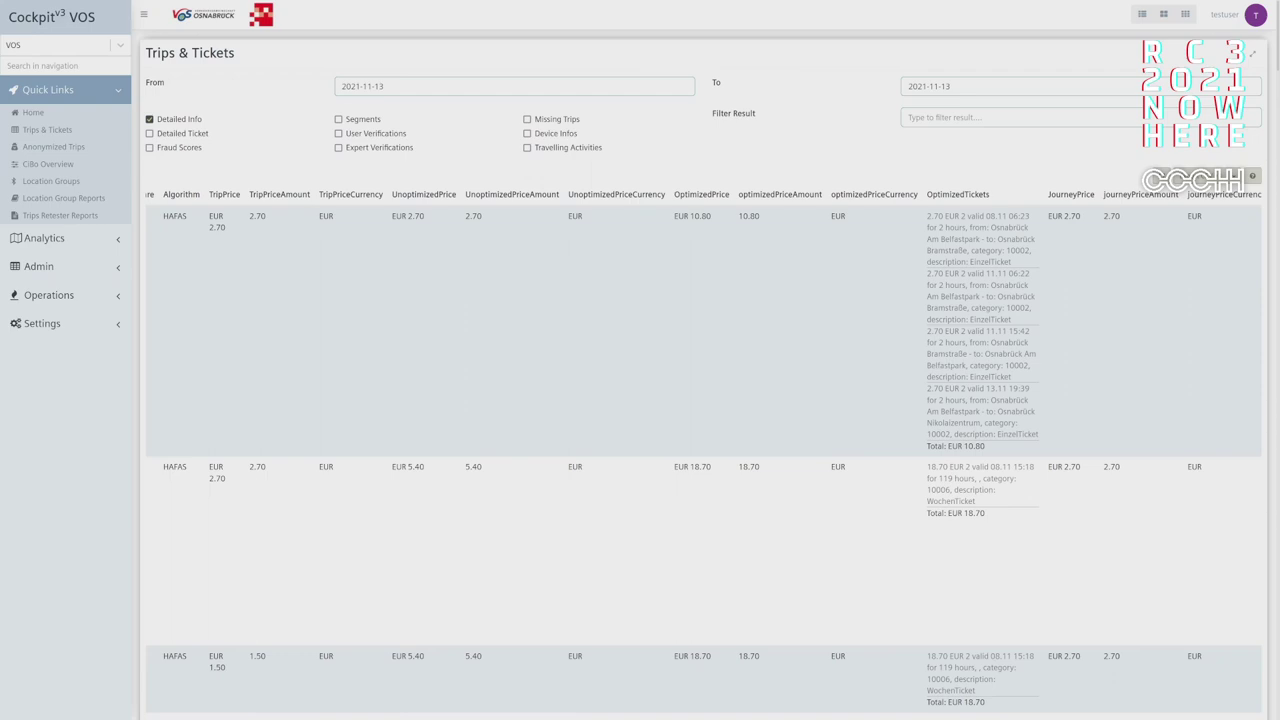
pyautogui.hscroll(5, 703, 448)
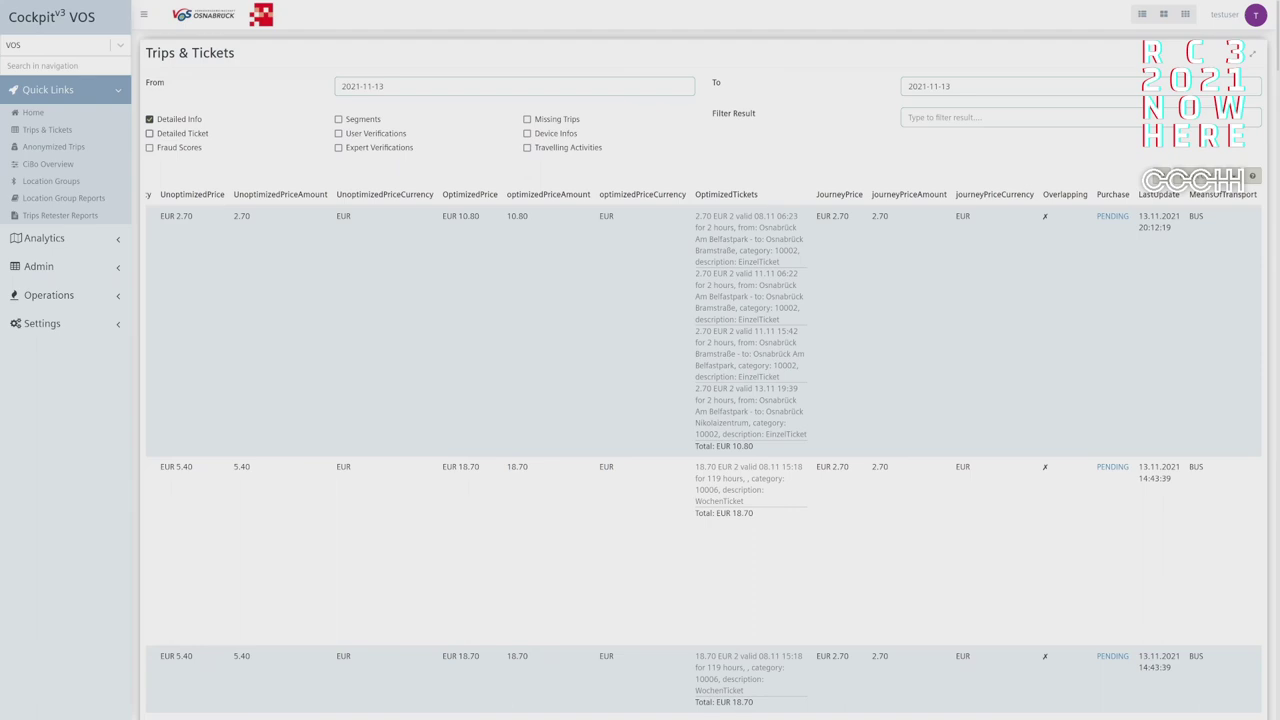
# - Try the Detailed Ticket and Fraud Scores checkboxes on the trip list
pyautogui.click(149, 133)
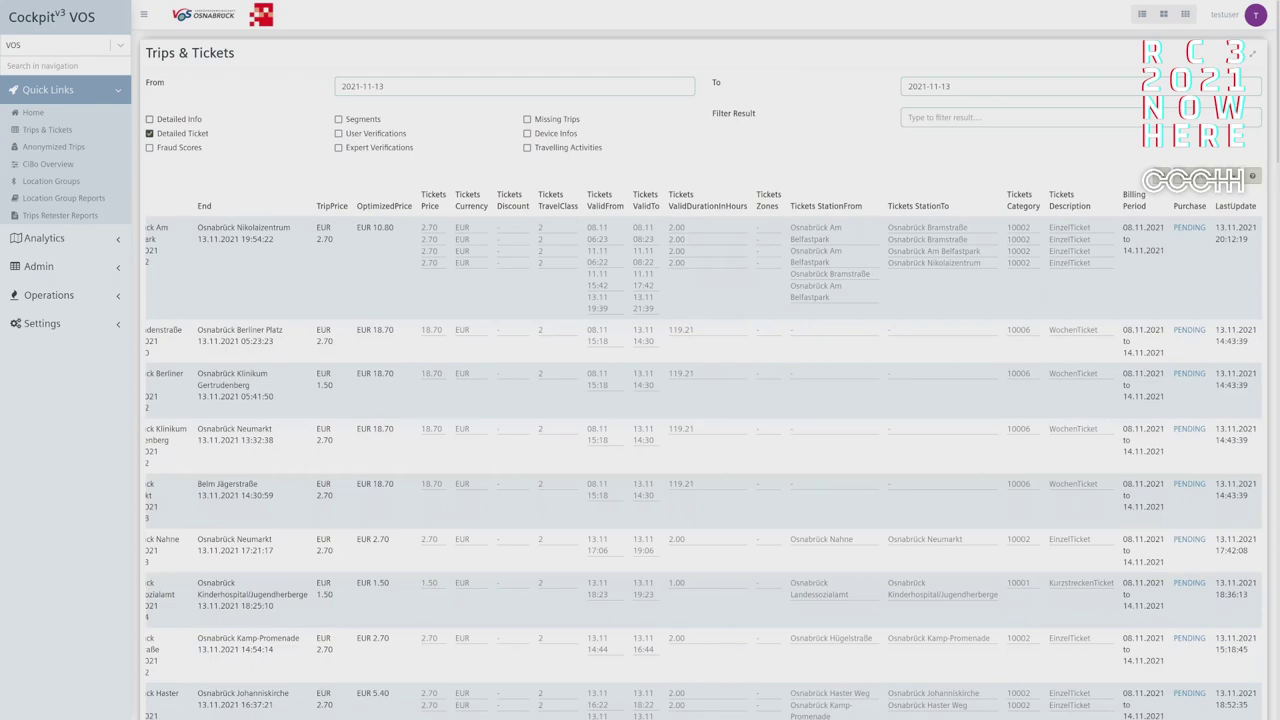
pyautogui.click(174, 147)
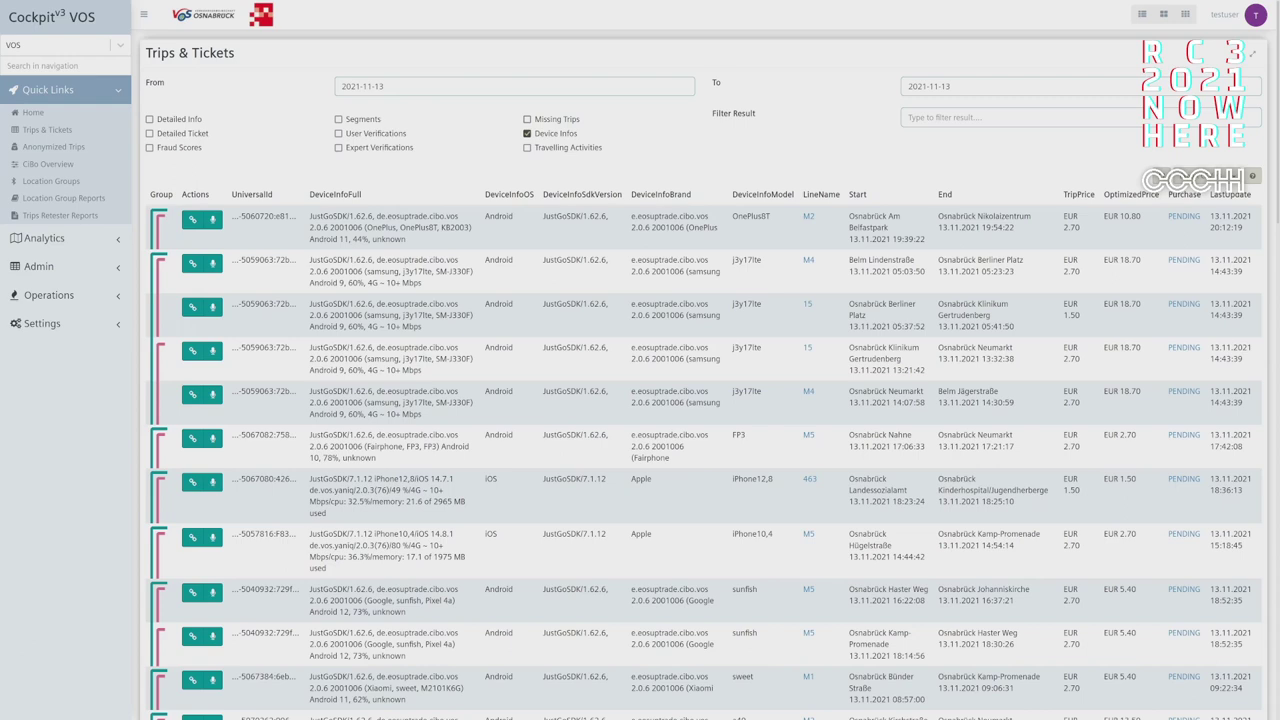
# - Replace the Device Infos columns with Travelling Activities in the trip list
pyautogui.click(527, 147)
pyautogui.click(527, 133)
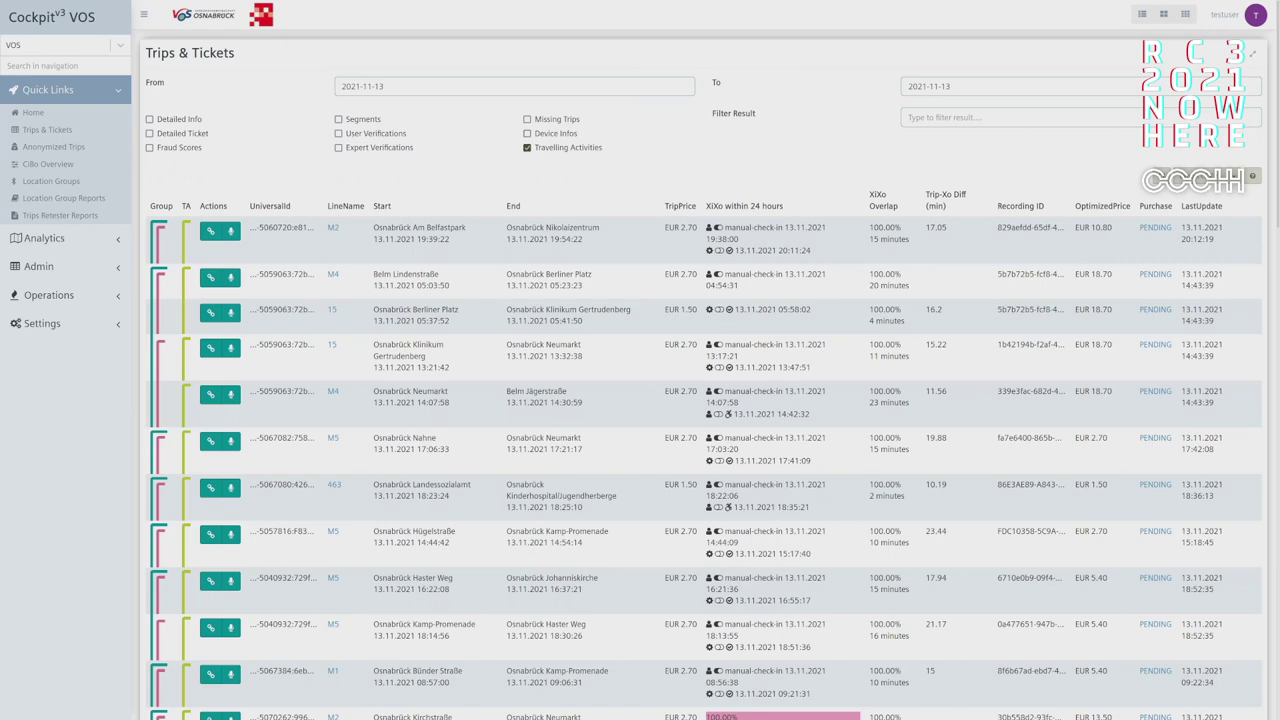
# - Scroll down the Trips & Tickets list for 2021-11-13
pyautogui.scroll(-2, 700, 400)
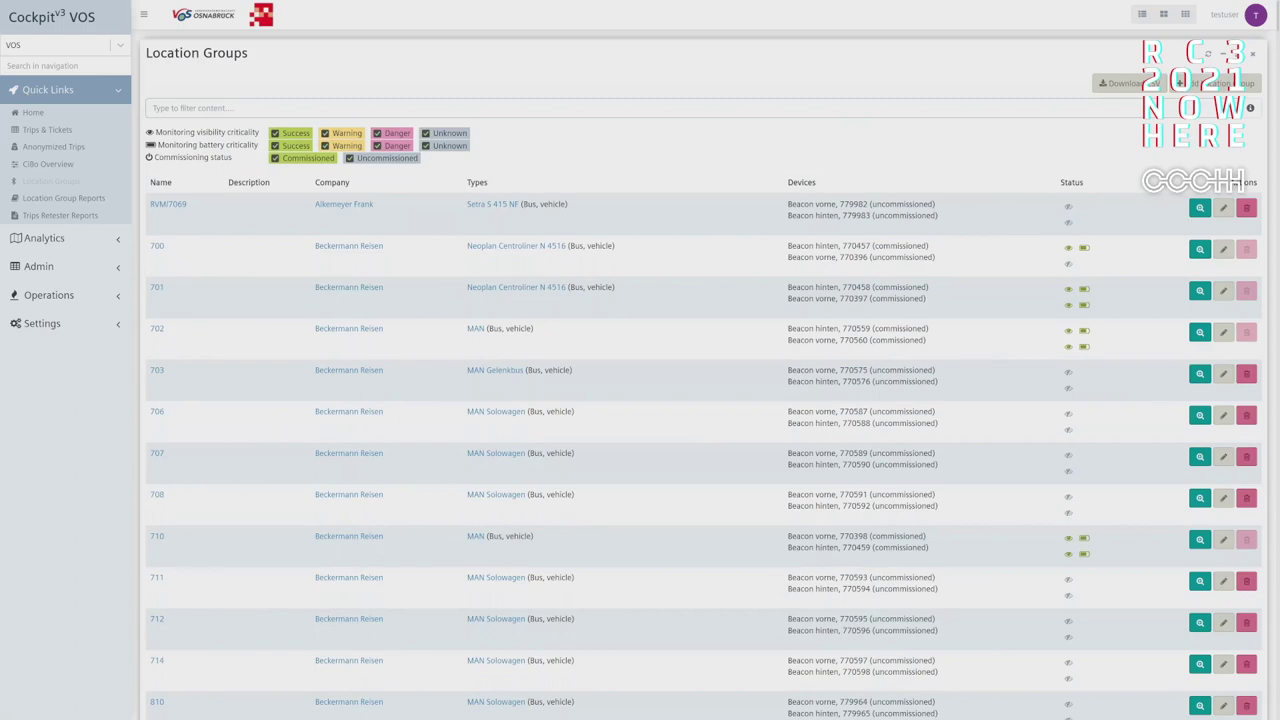
# - Go to Analytics > Trips > Suspect Movements in the sidebar for 11.11.2021
pyautogui.moveTo(703, 107)
pyautogui.moveTo(1068, 206)
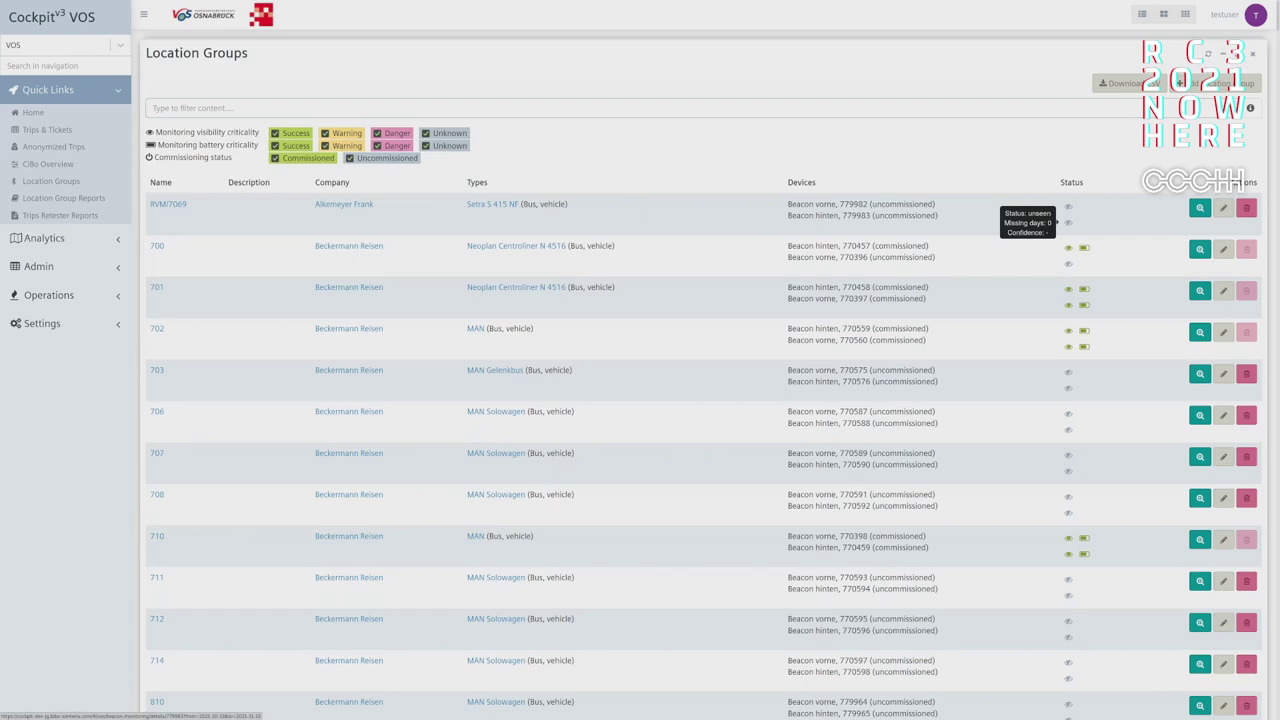
pyautogui.moveTo(1068, 247)
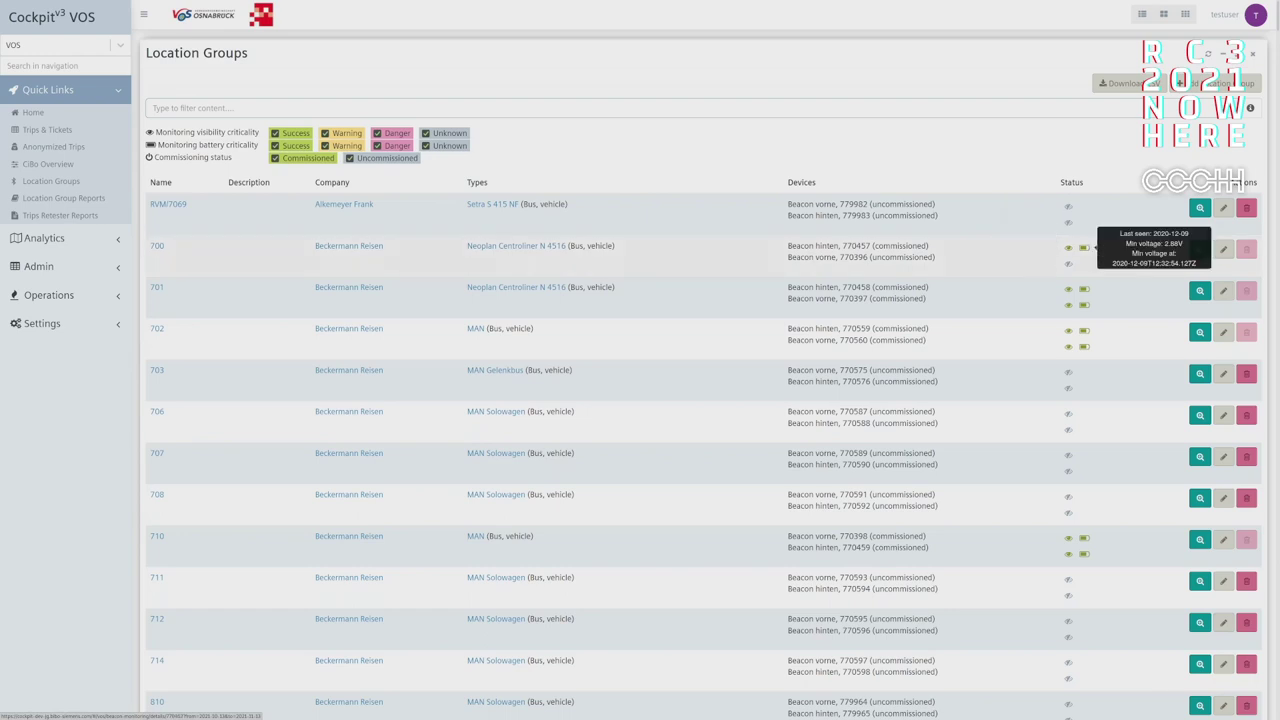
pyautogui.moveTo(1092, 289)
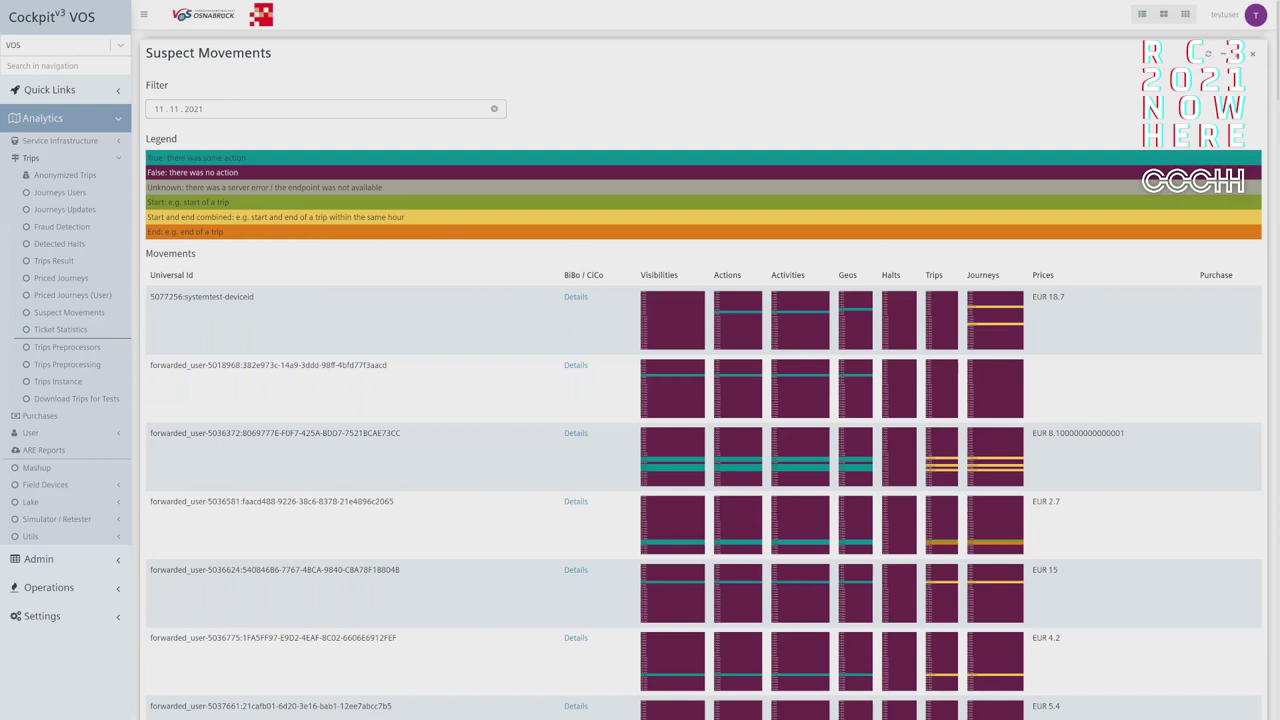
# - Find the user's row priced at EUR 16.20 with a page search and open its details
pyautogui.moveTo(672, 293)
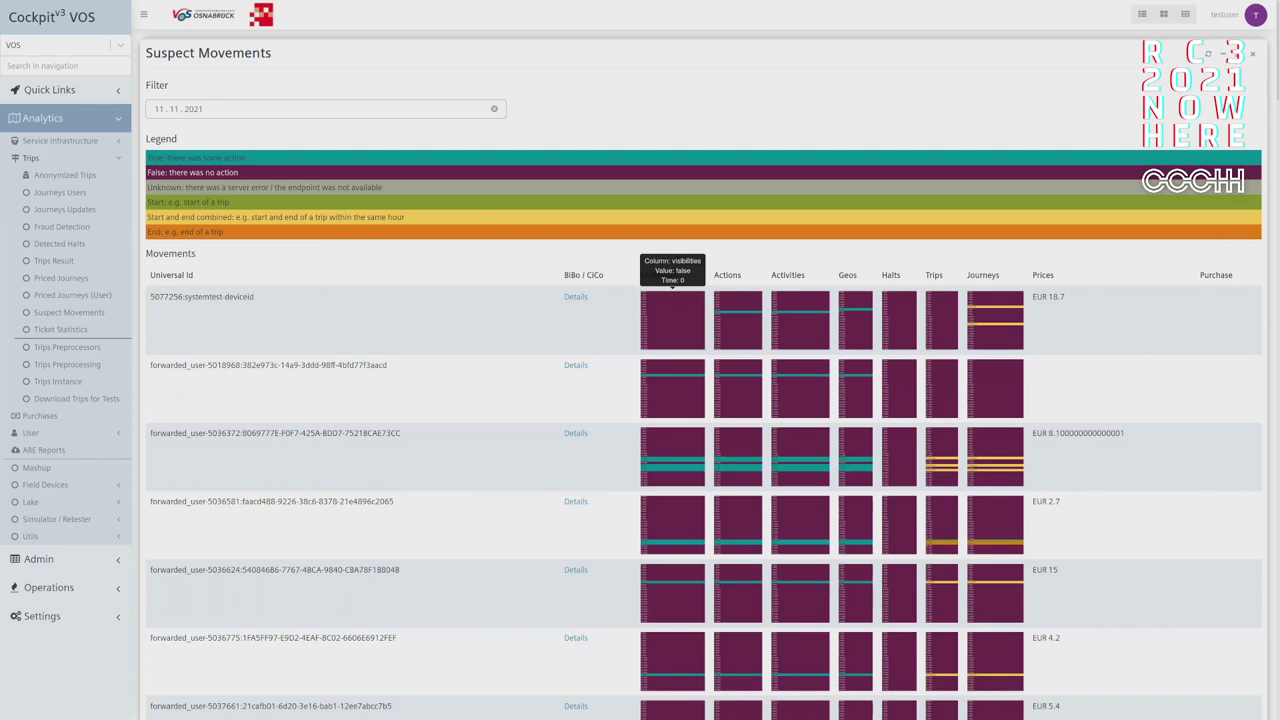
pyautogui.moveTo(738, 310)
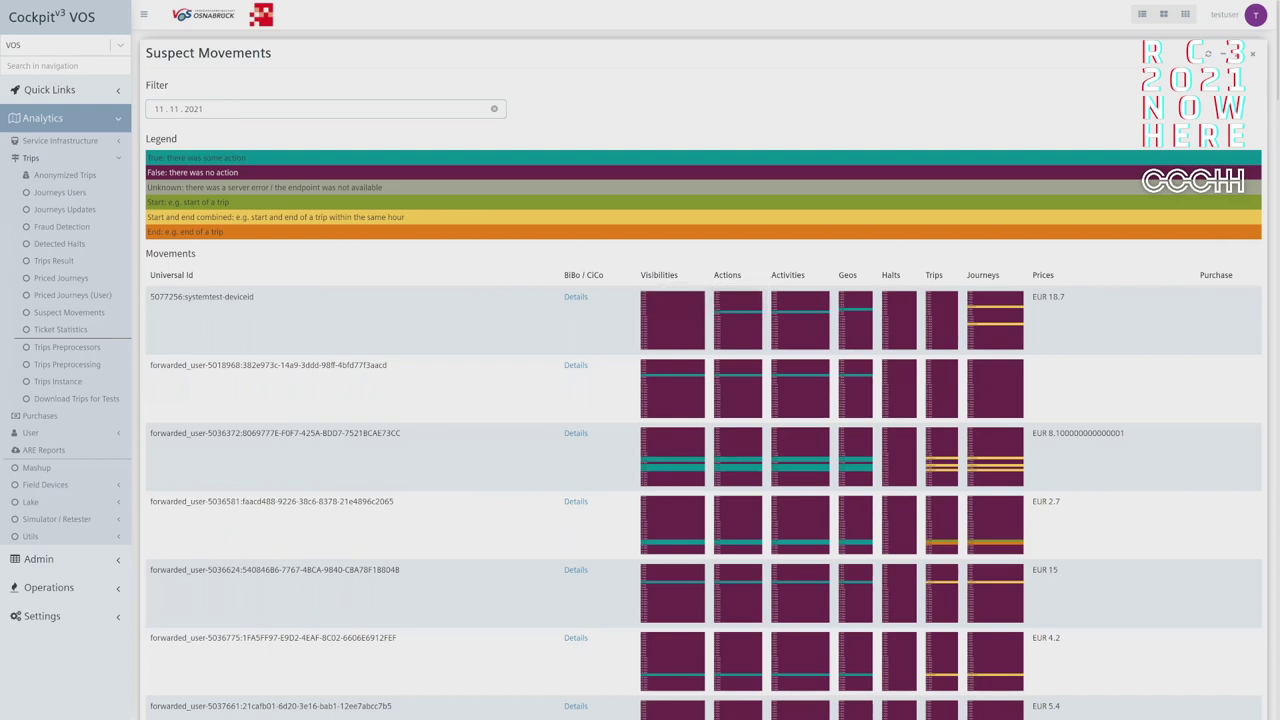
pyautogui.scroll(-3, 1212, 142)
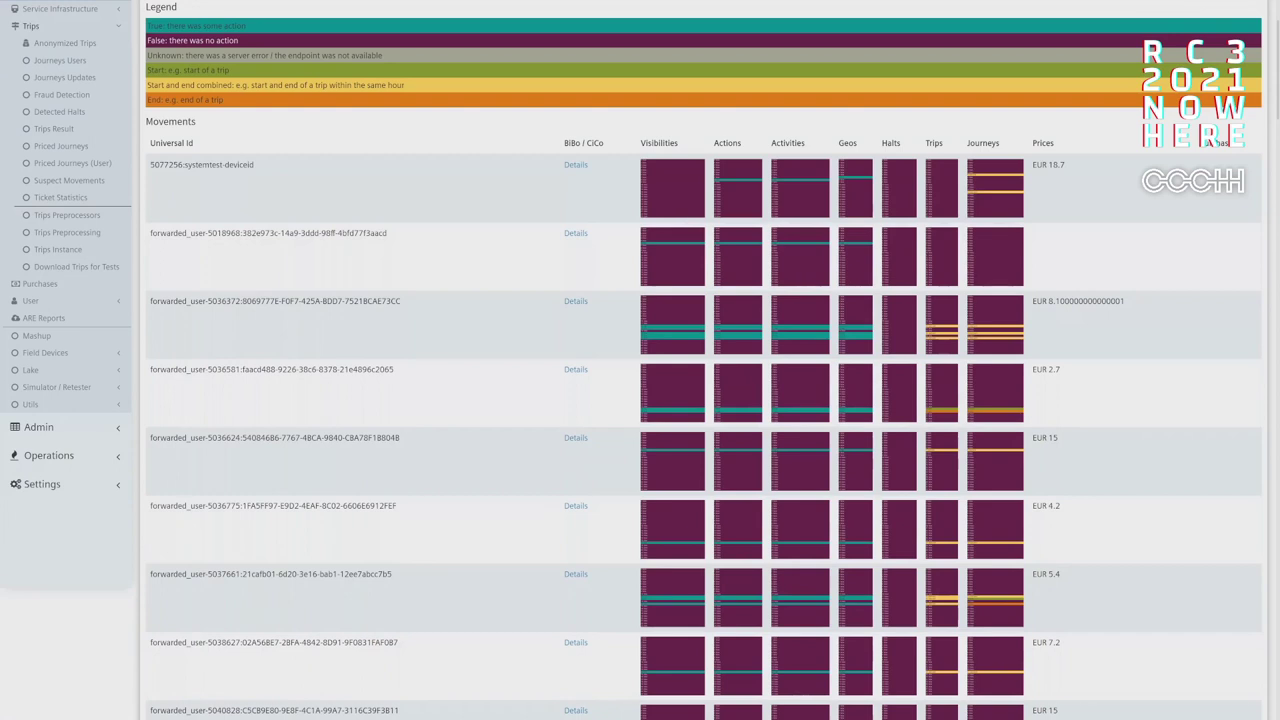
pyautogui.hotkey('ctrl', 'f')
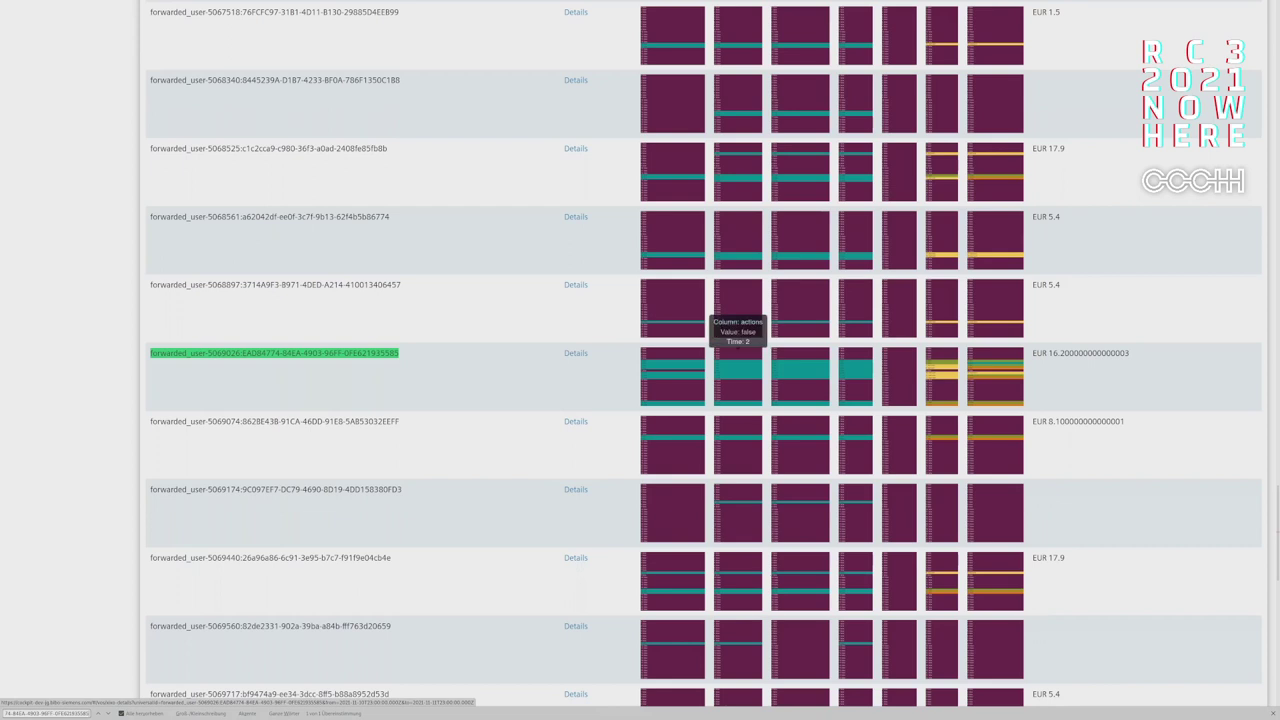
pyautogui.moveTo(995, 372)
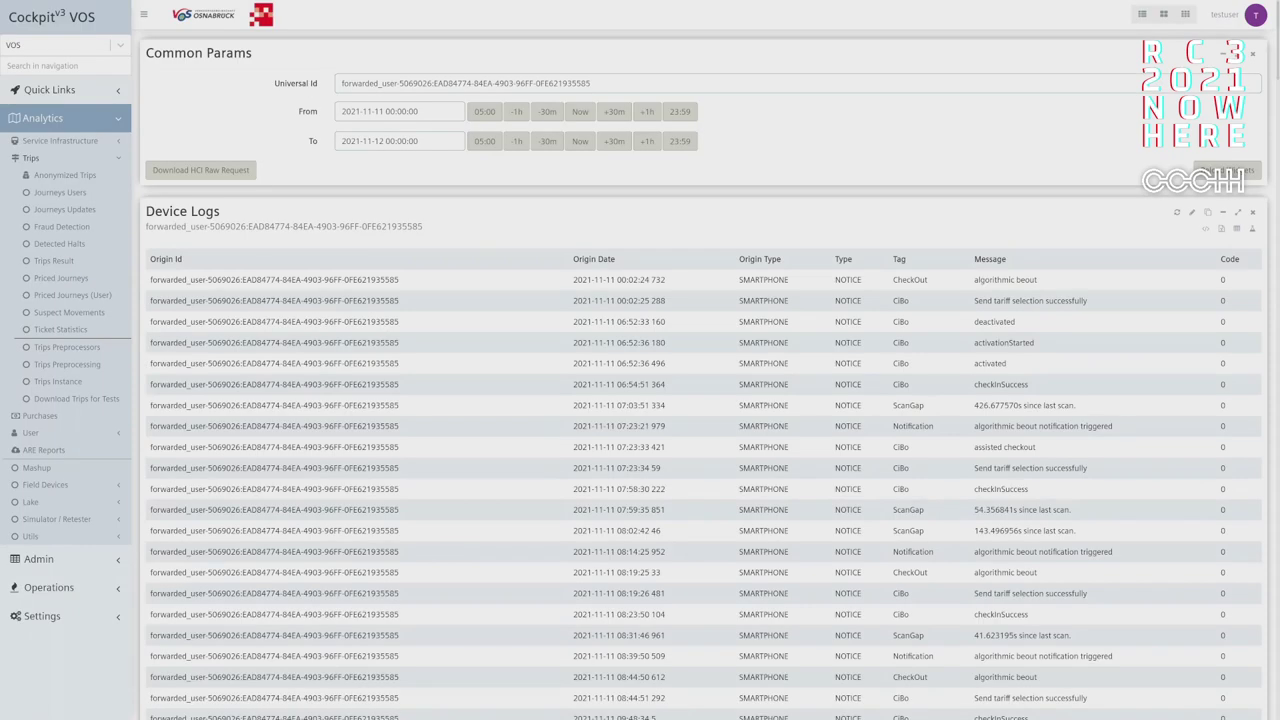
# - Review the user's Common Params and the 2021-11-11 Device Logs table
pyautogui.scroll(-1, 640, 400)
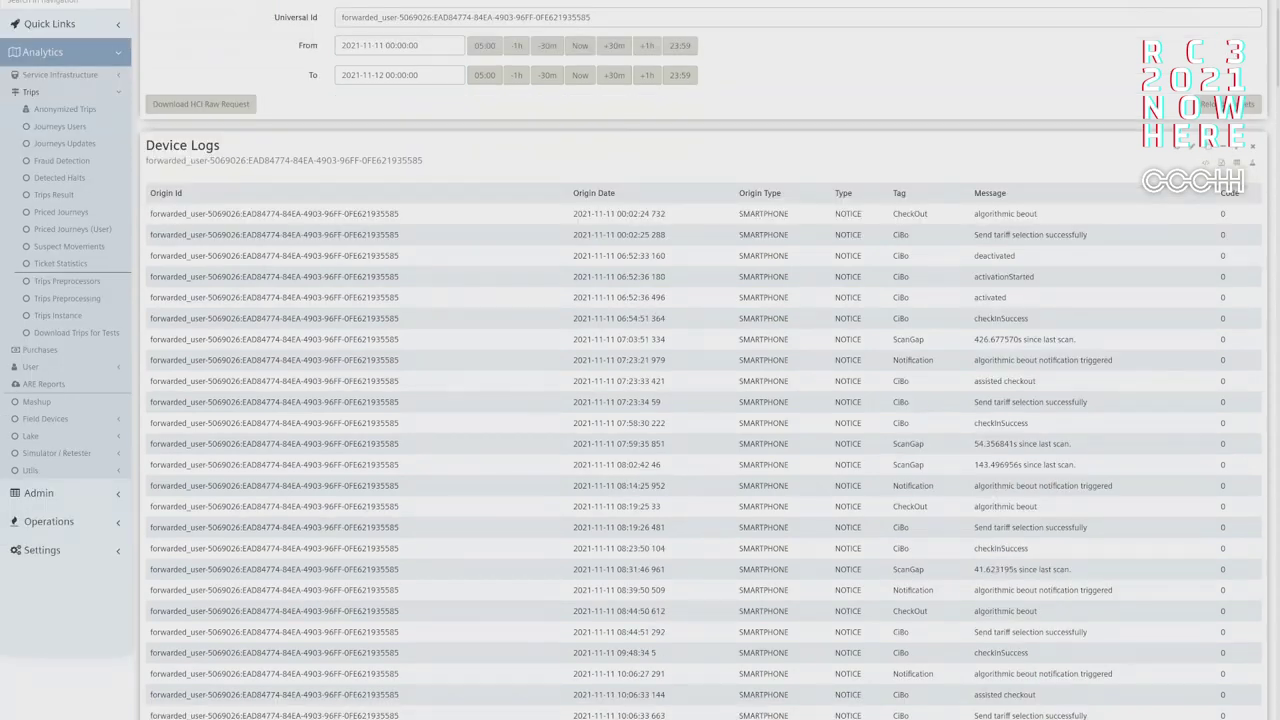
pyautogui.scroll(1, 640, 400)
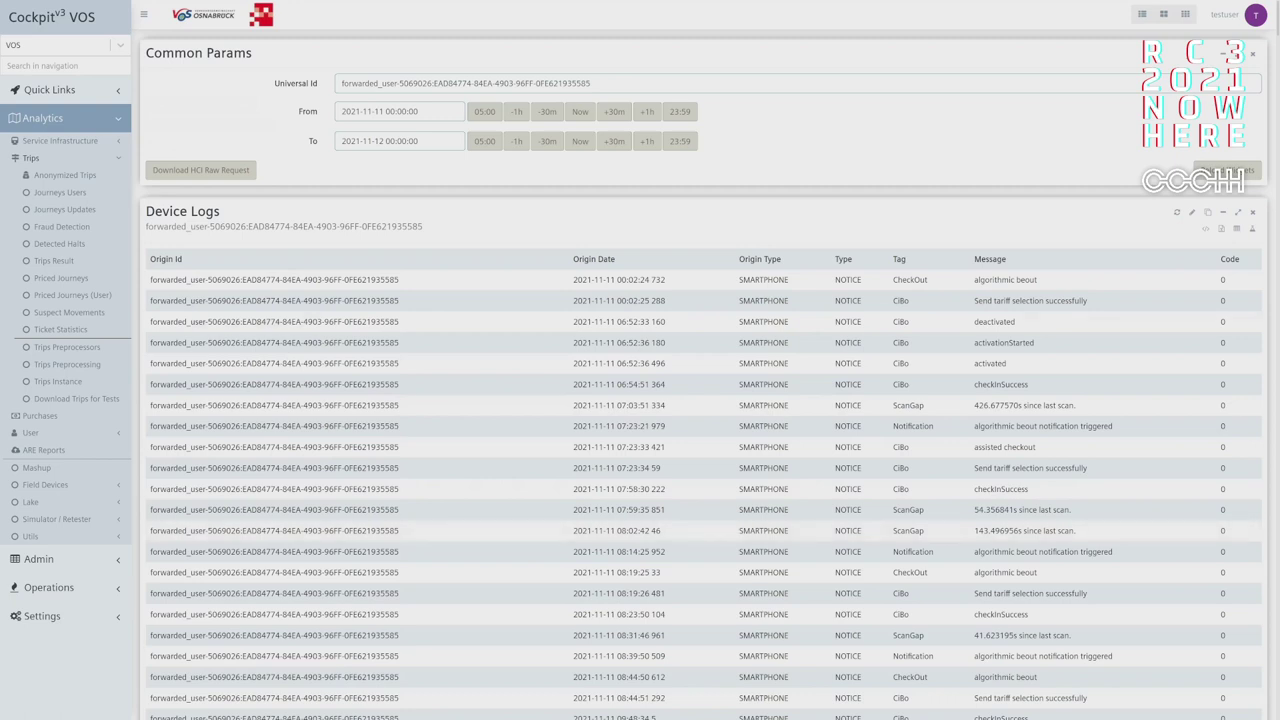
# - Scroll to the end of the device logs at 23:43, toward Server Logs and CiCo Actions
pyautogui.scroll(-3, 700, 400)
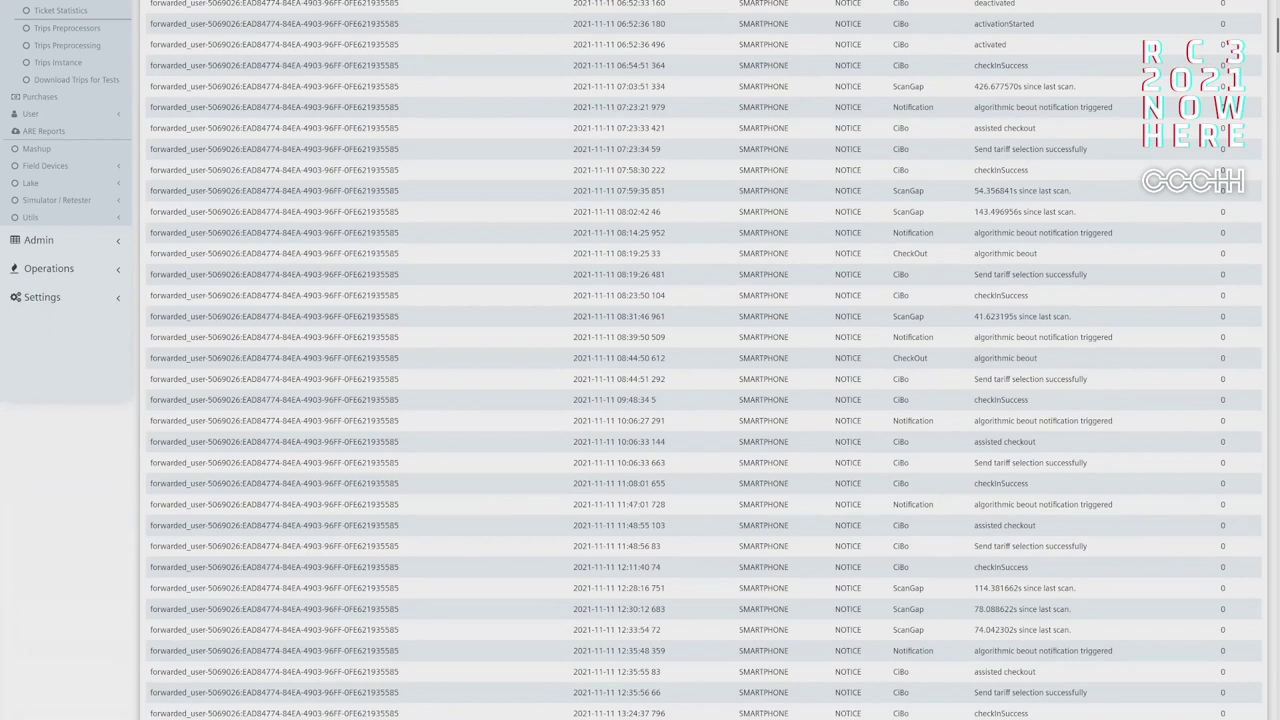
pyautogui.scroll(-10, 700, 360)
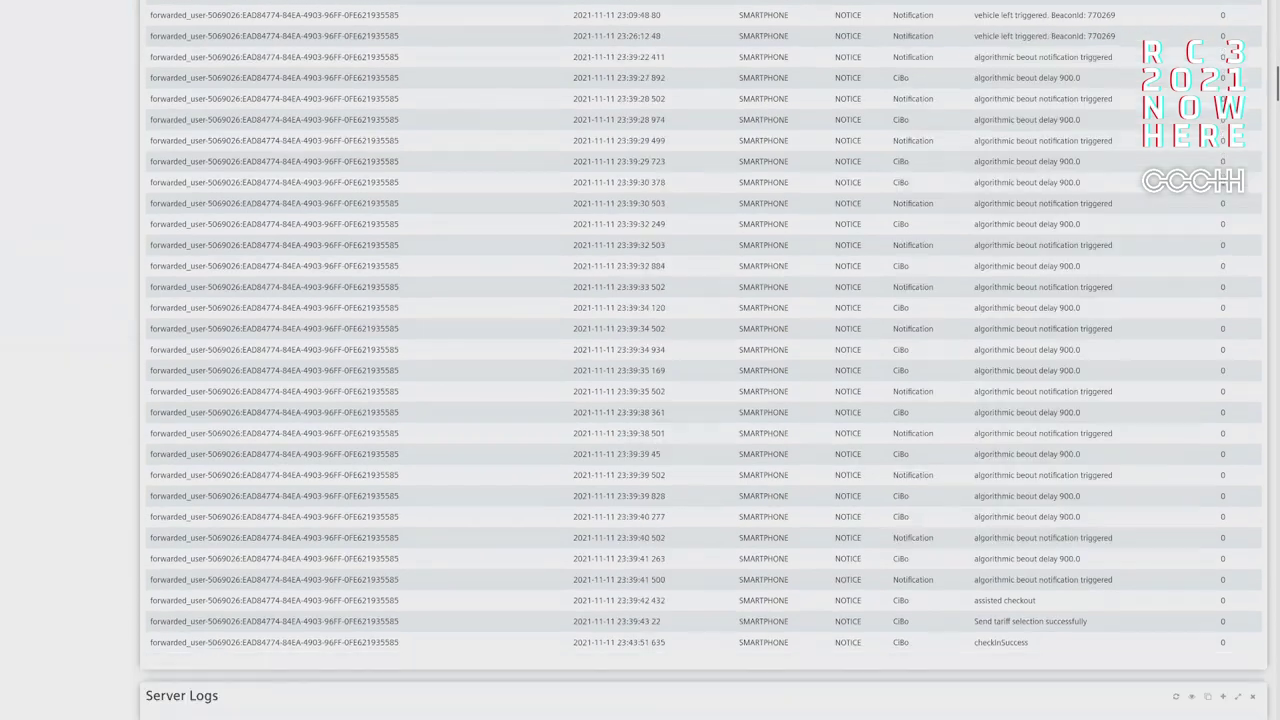
pyautogui.scroll(-1, 700, 330)
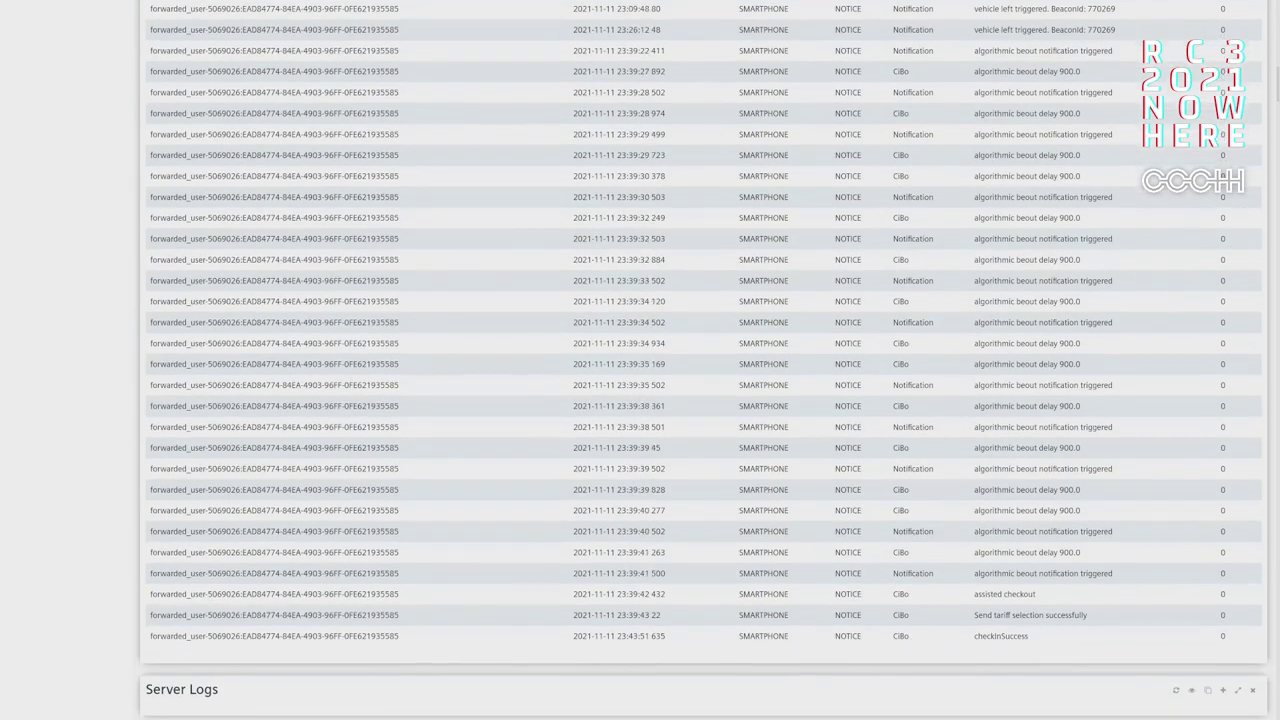
# - Inspect the manual check-in marker's attributes on the CiCo Actions map, then close them
pyautogui.scroll(-5, 700, 360)
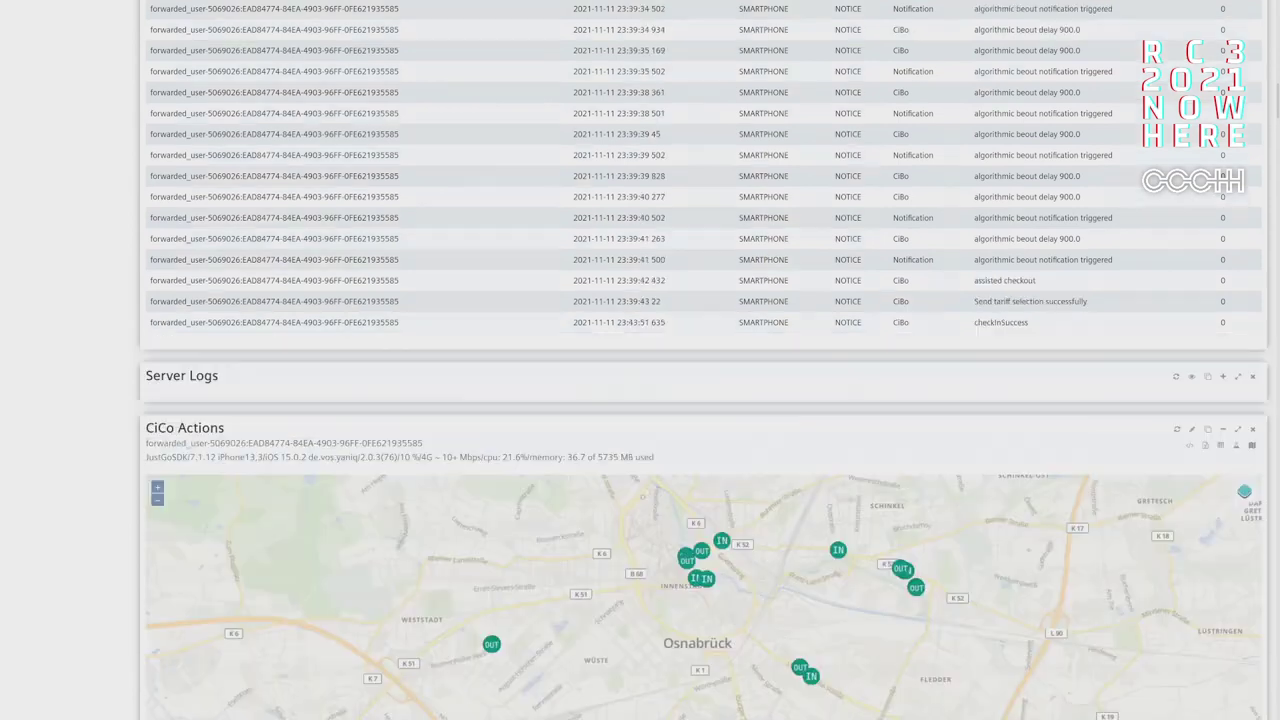
pyautogui.scroll(-2, 700, 360)
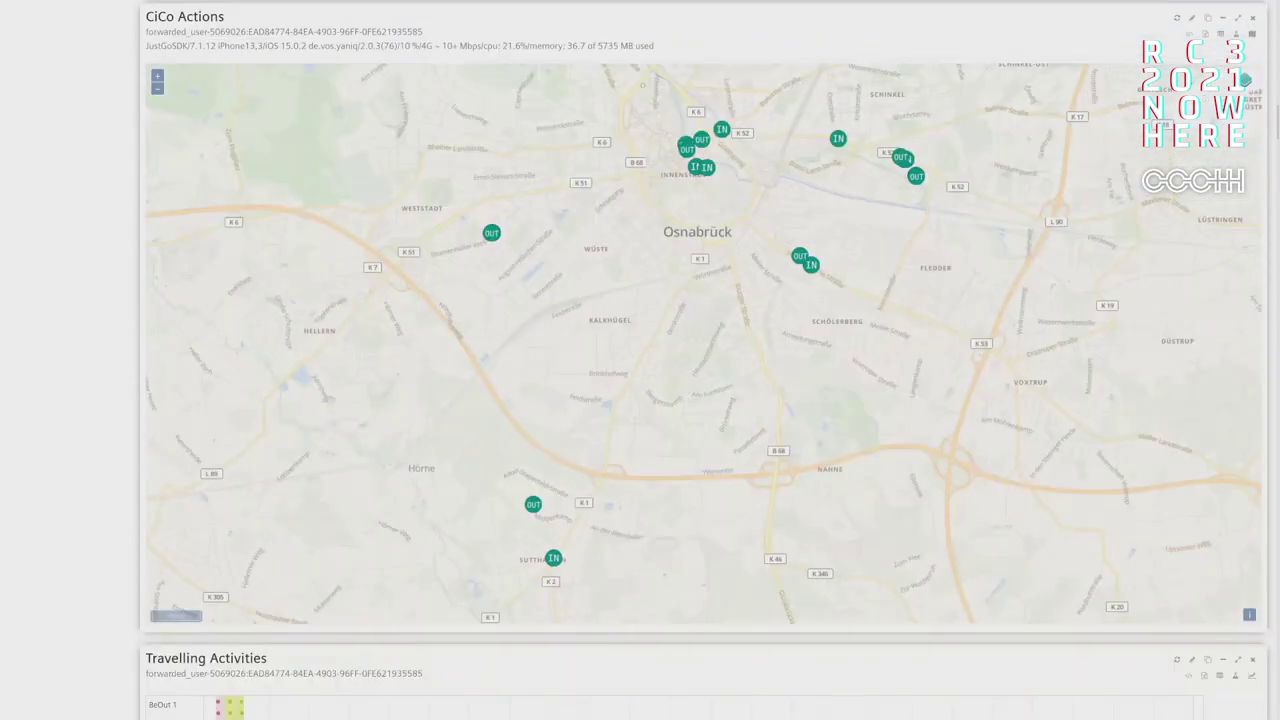
pyautogui.scroll(1, 700, 360)
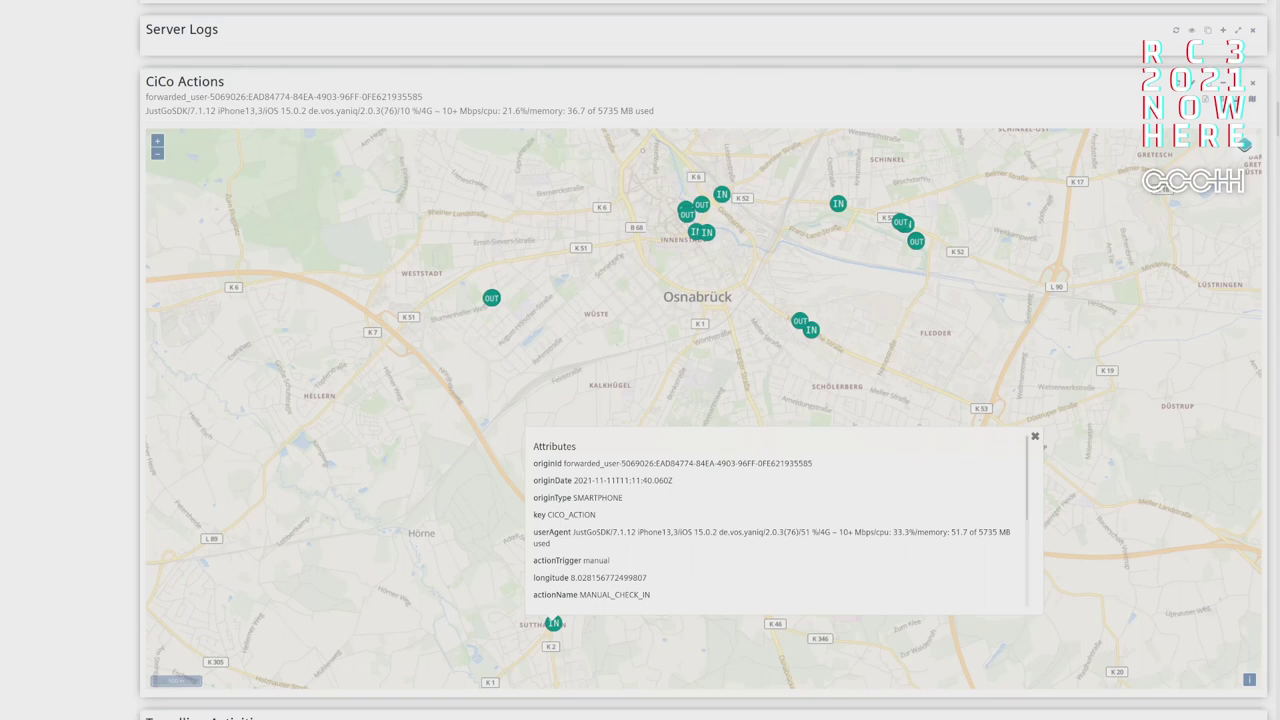
pyautogui.scroll(-3, 780, 520)
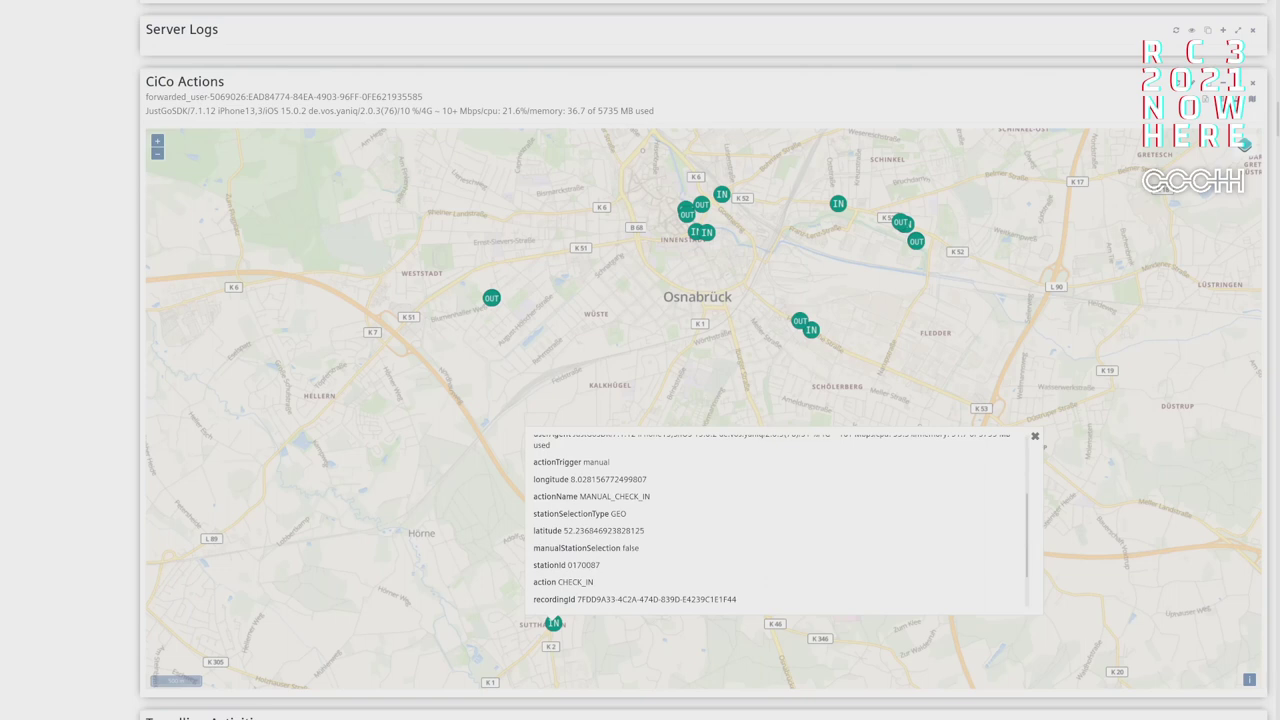
pyautogui.scroll(-1, 780, 520)
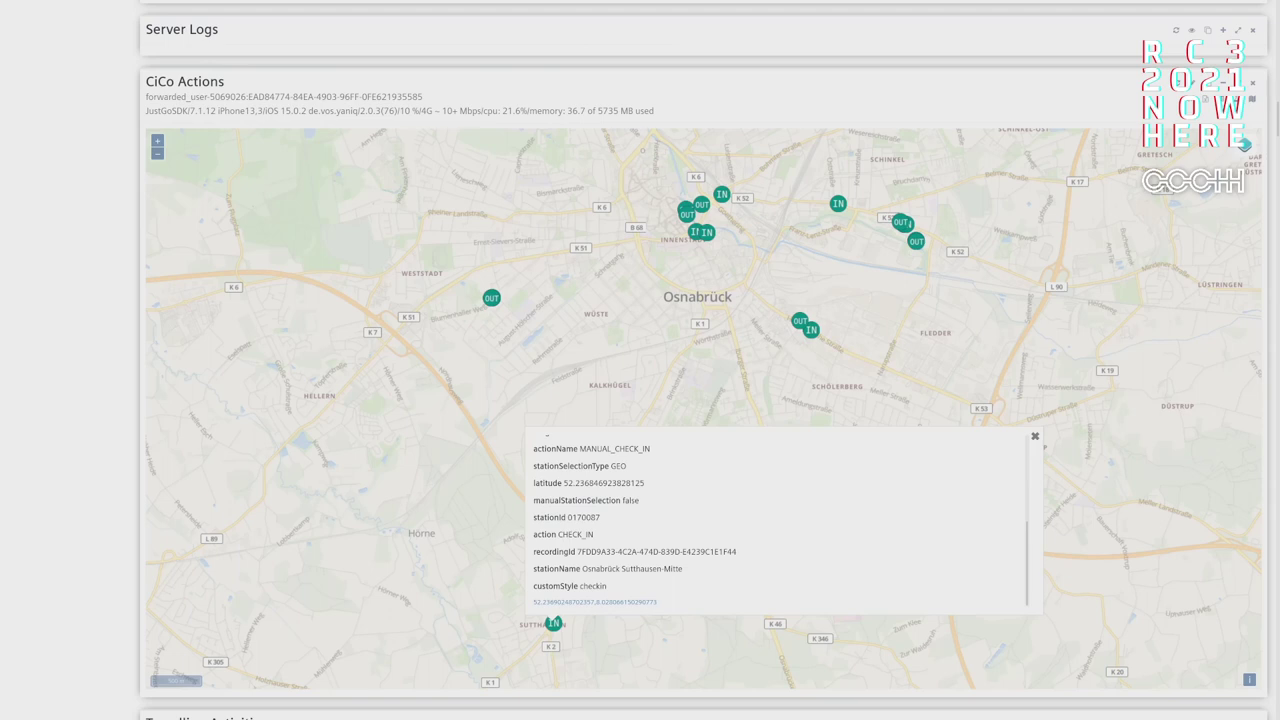
pyautogui.scroll(4, 780, 520)
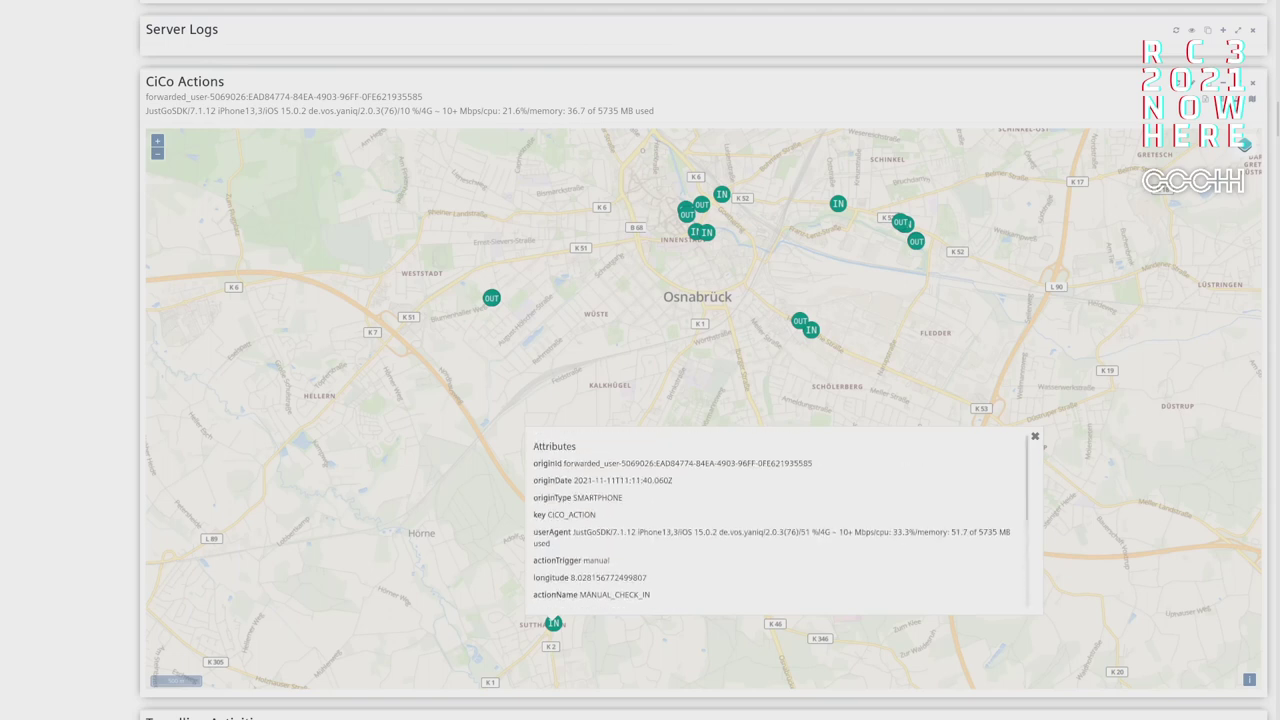
pyautogui.press('Escape')
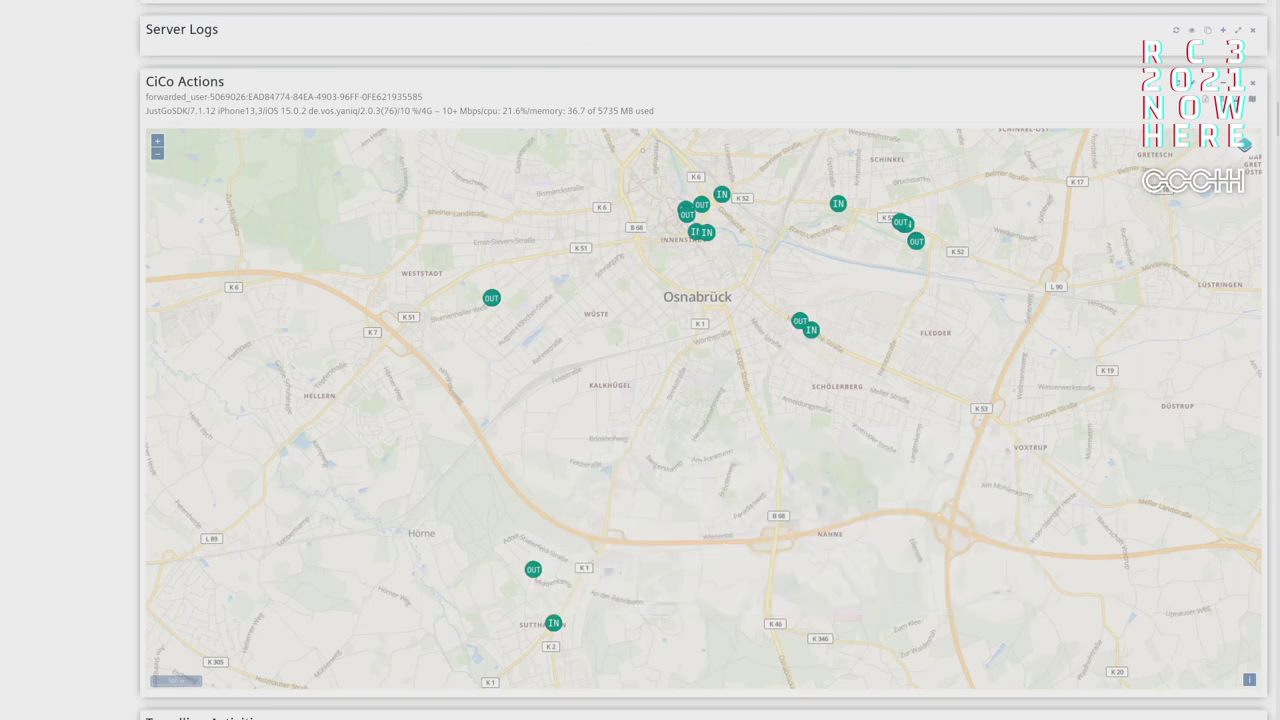
# - Show the nearby assisted check-out point's details and move down to the Travelling Activities timeline
pyautogui.click(533, 569)
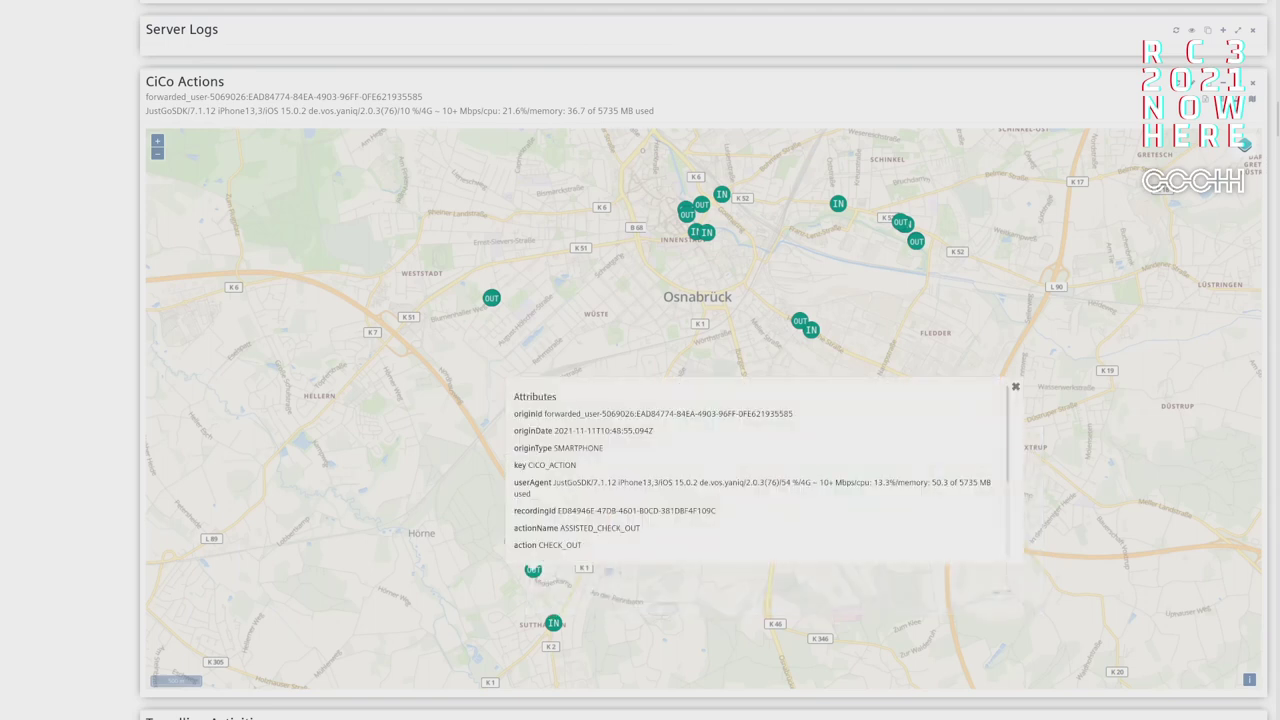
pyautogui.scroll(-6, 704, 400)
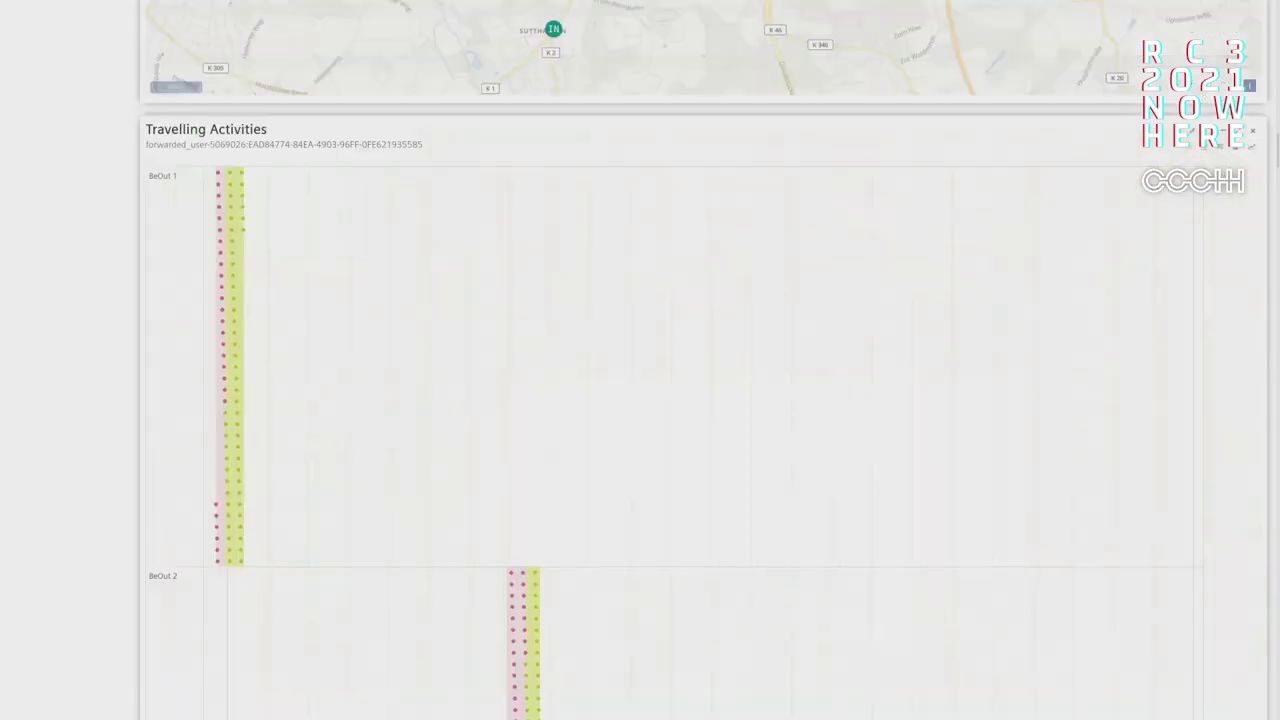
pyautogui.moveTo(218, 173)
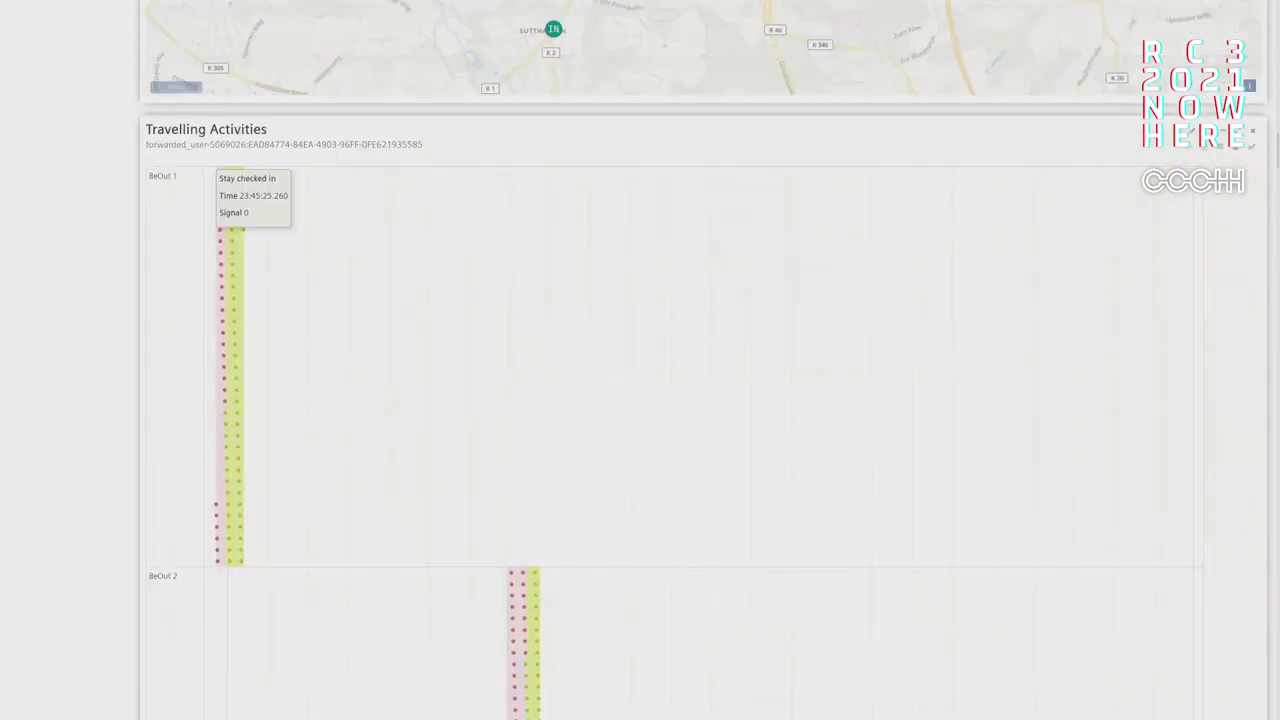